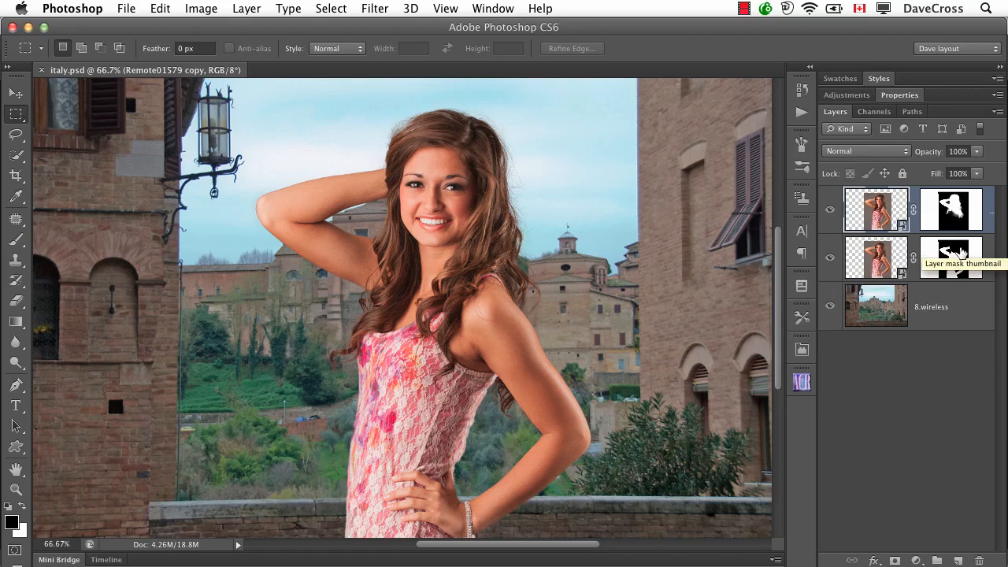
Step: Show the top layer's mask by itself in the document at 100% zoom
left_click(954, 211)
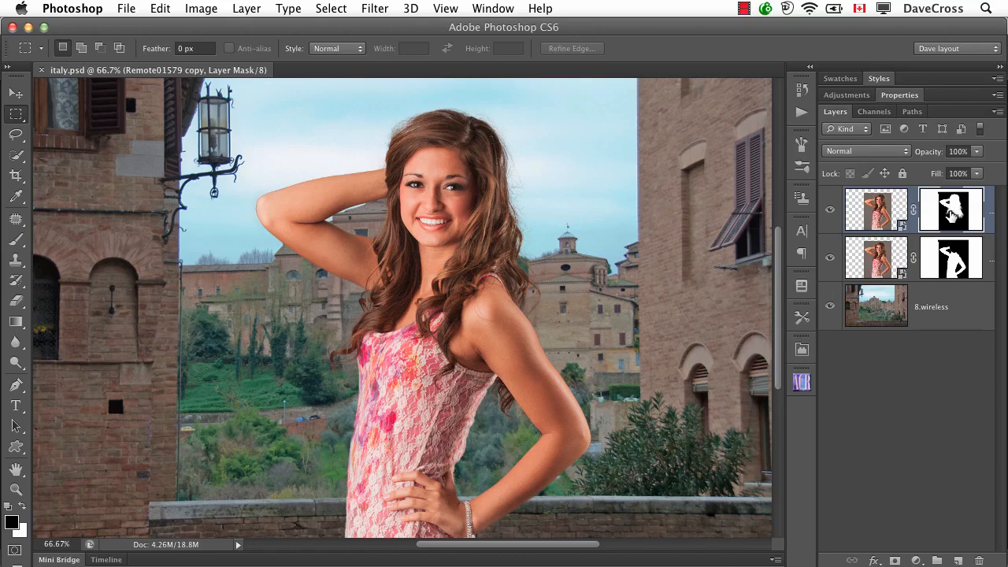
left_click(951, 212, "alt")
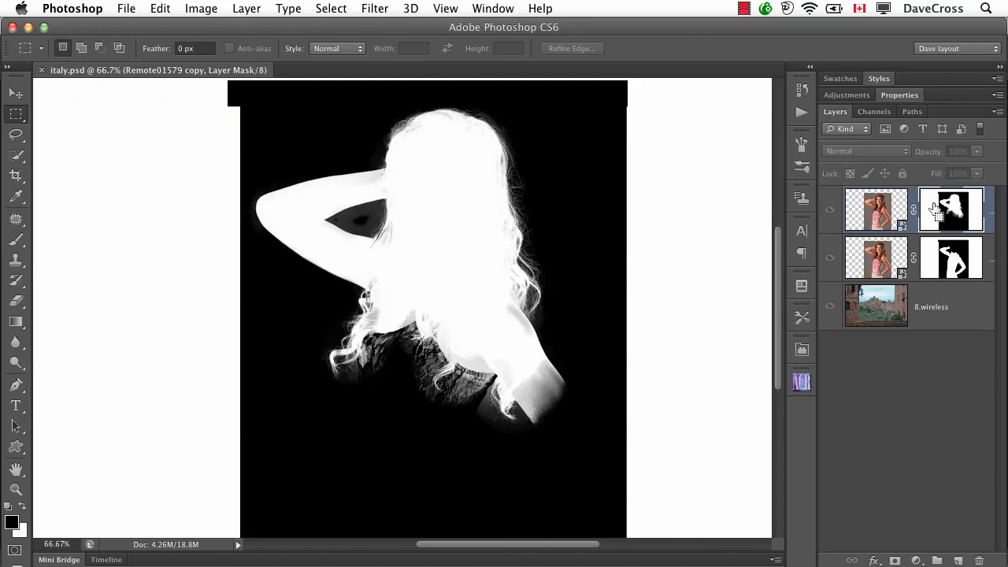
key("super+plus")
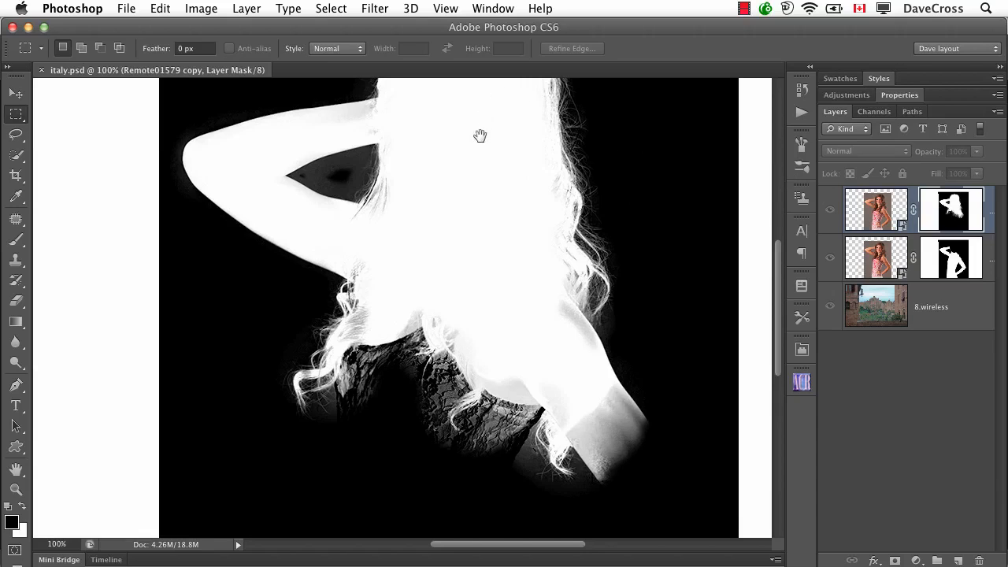
left_click_drag(480, 137, 477, 243)
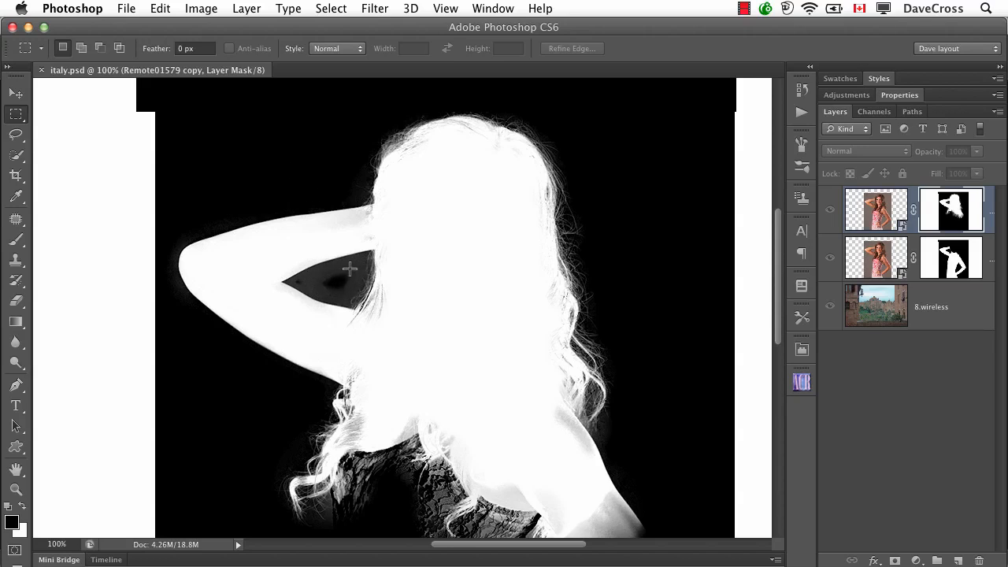
scroll(469, 321, "down", 5)
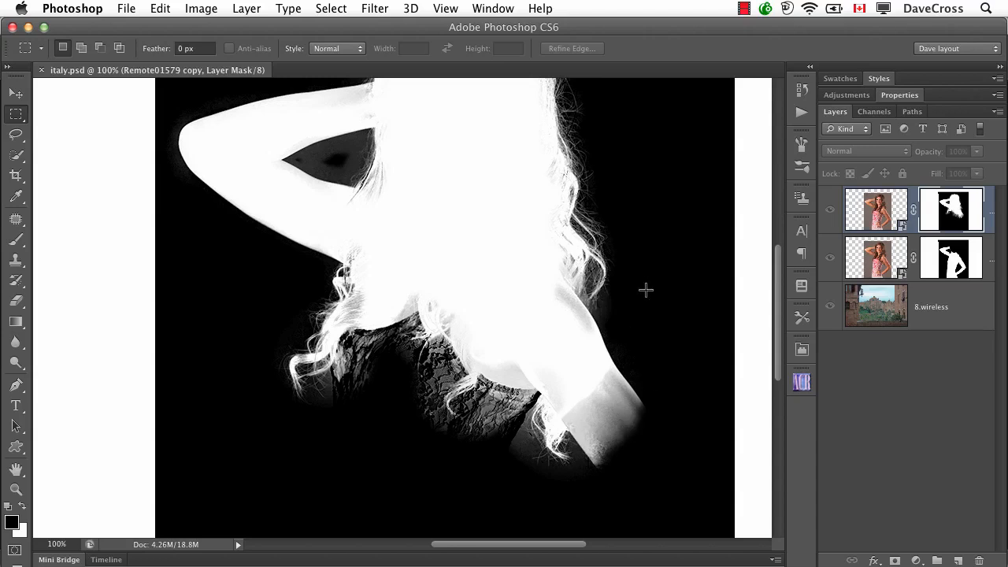
scroll(646, 290, "up", 3)
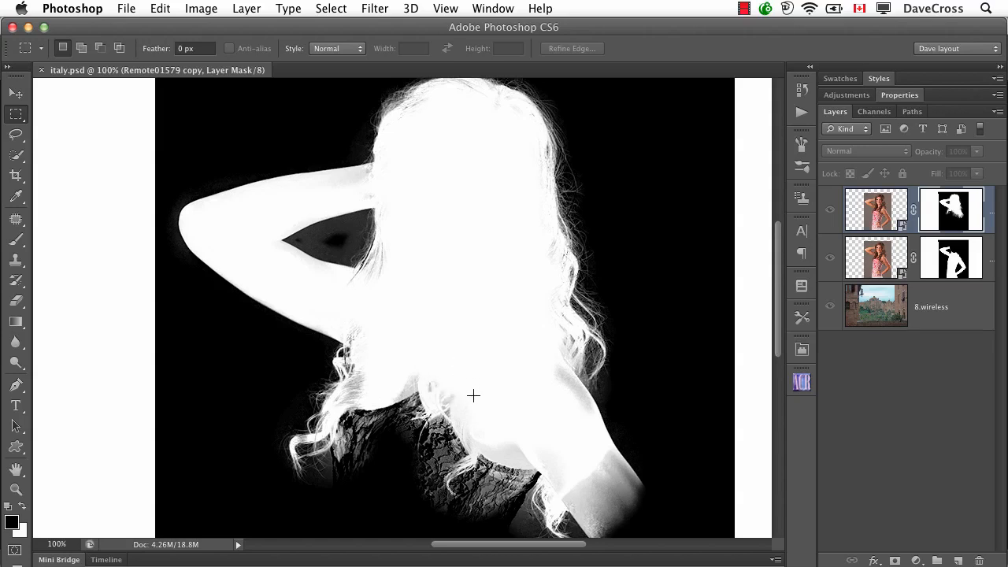
Step: Set up a soft Brush with Normal mode, 100% opacity, 61 px size and white as the foreground color
left_click(15, 239)
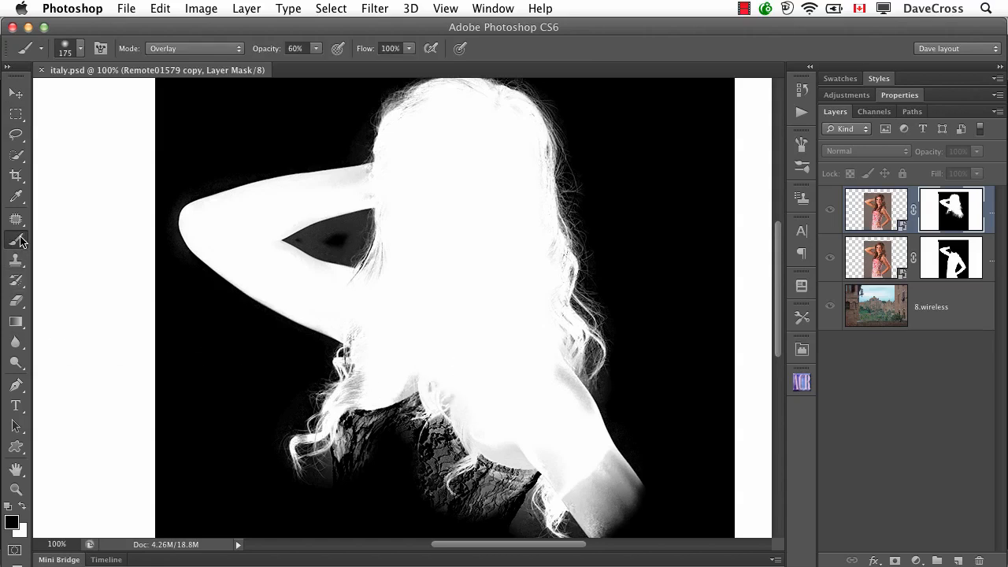
left_click(192, 48)
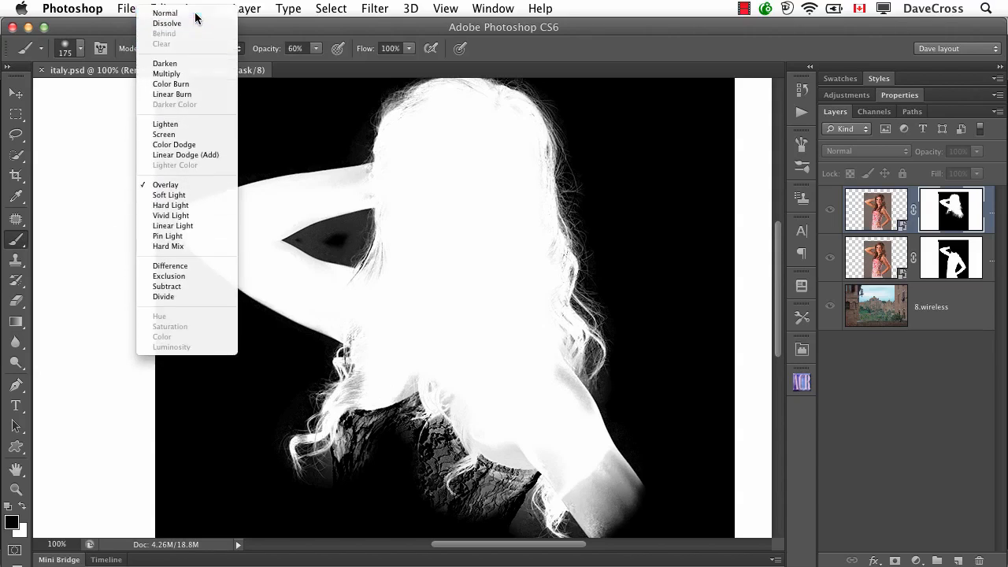
left_click(195, 14)
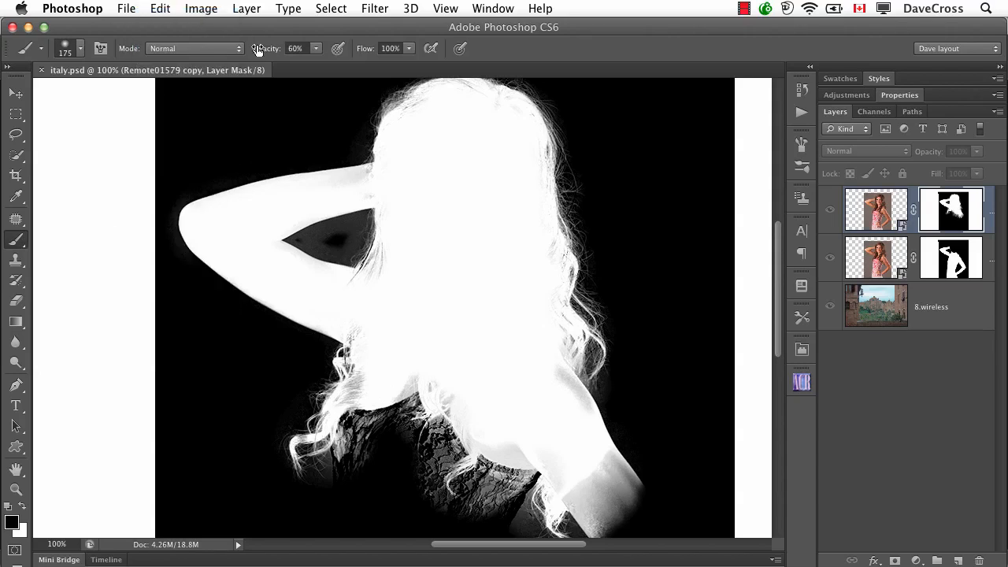
left_click_drag(265, 51, 462, 72)
left_click(81, 48)
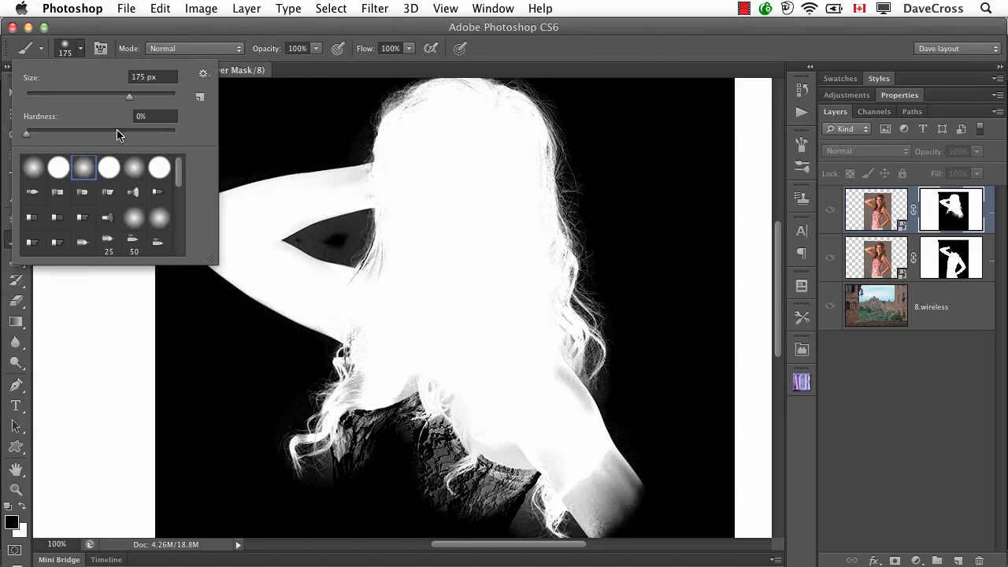
left_click_drag(129, 98, 71, 97)
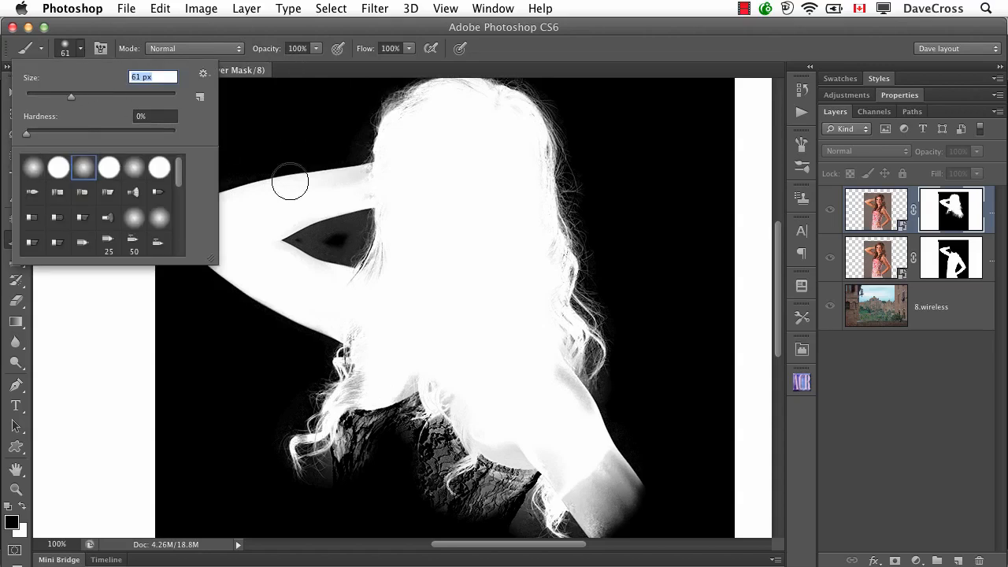
left_click(134, 36)
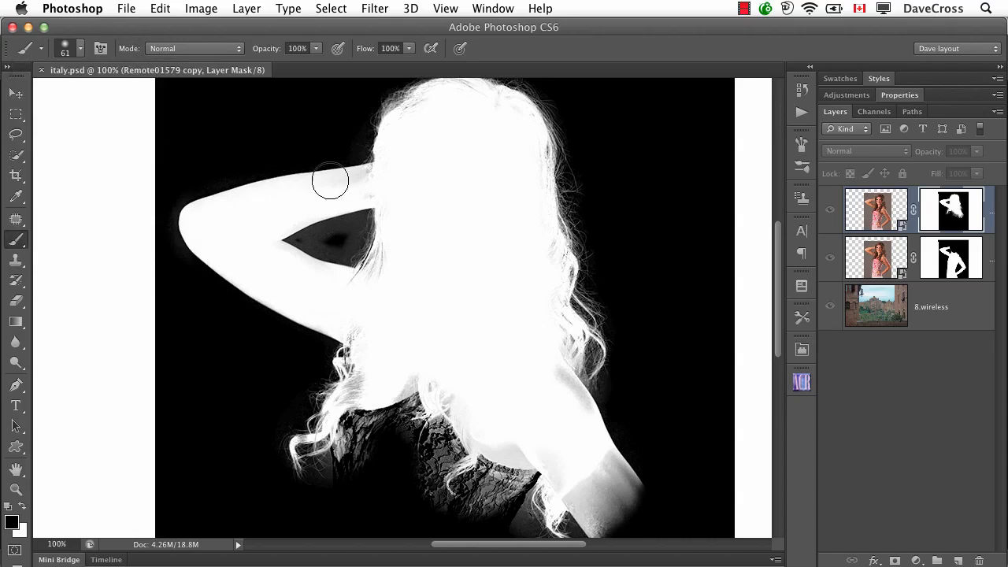
key("x")
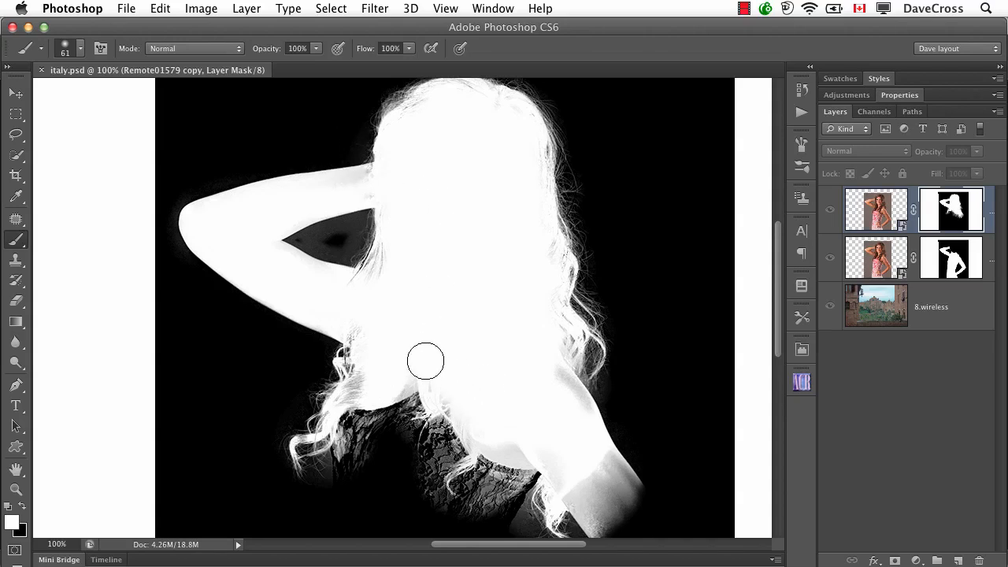
Step: Try a white brush stroke across the dress and the lower curls in the mask, and undo it
mouse_move(428, 360)
left_mouse_down()
mouse_move(384, 446)
mouse_move(370, 433)
mouse_move(298, 422)
left_mouse_up()
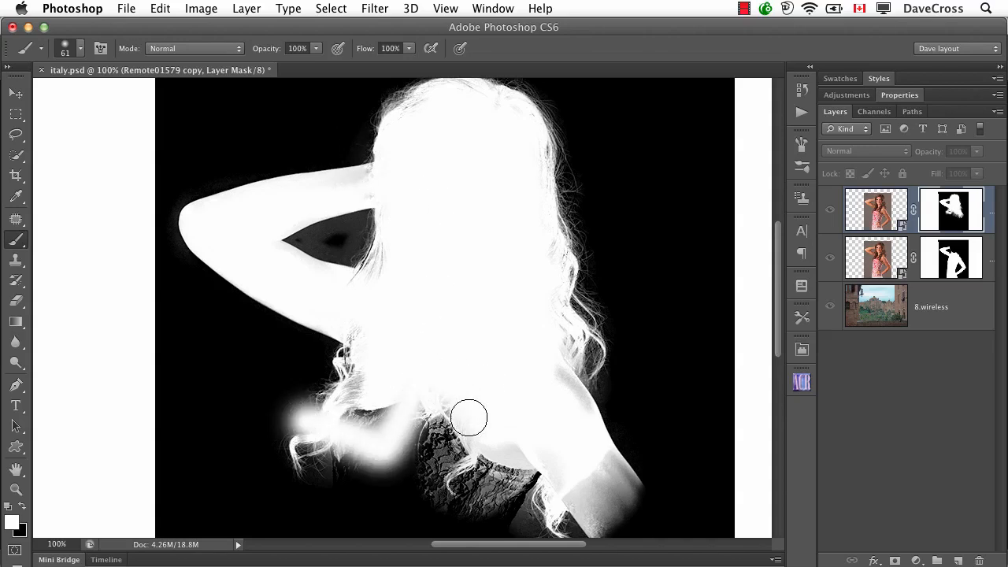
key("super+z")
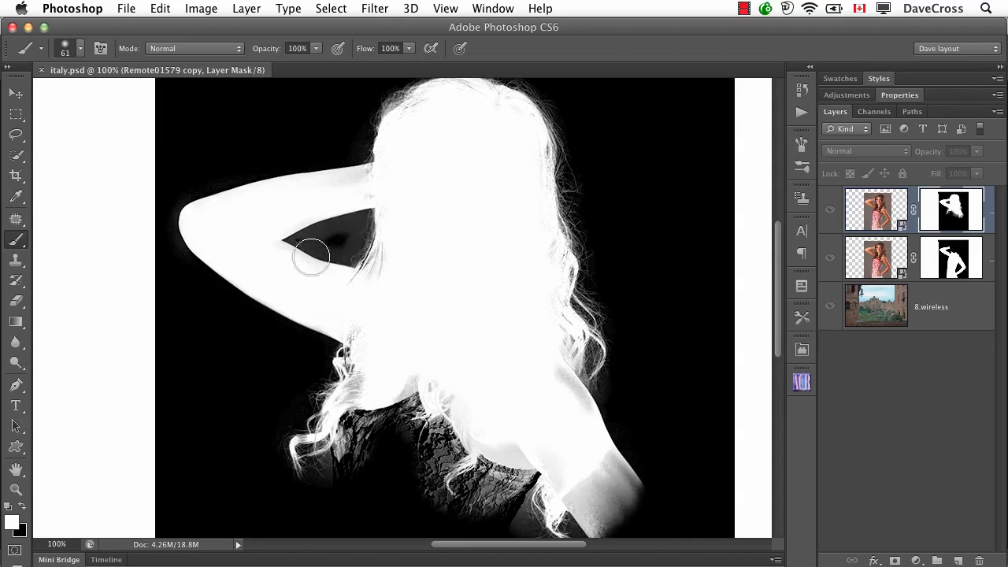
Step: With the brush in Overlay mode at 73% opacity, paint white over the hair and the upper arm in the mask
left_click(231, 50)
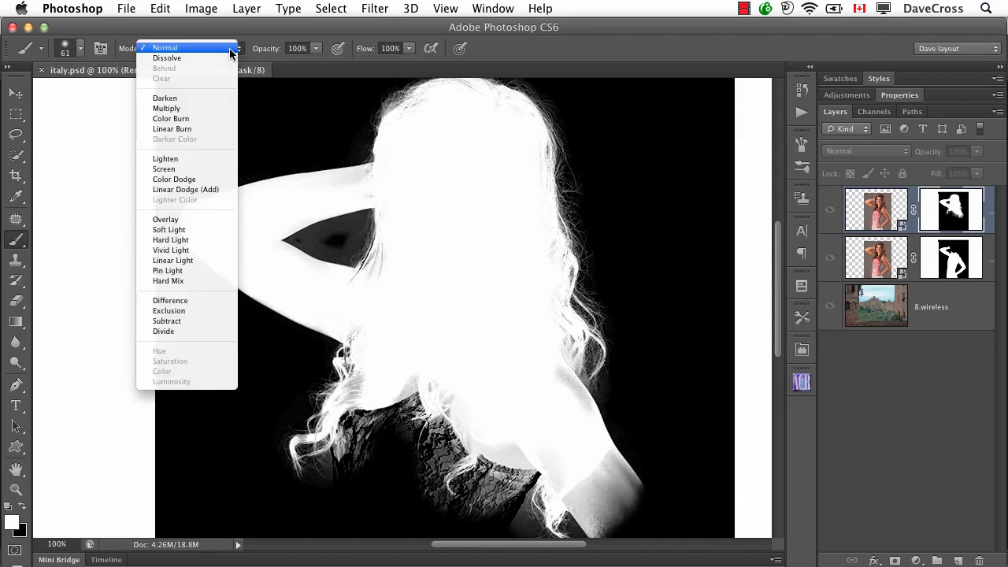
left_click(199, 219)
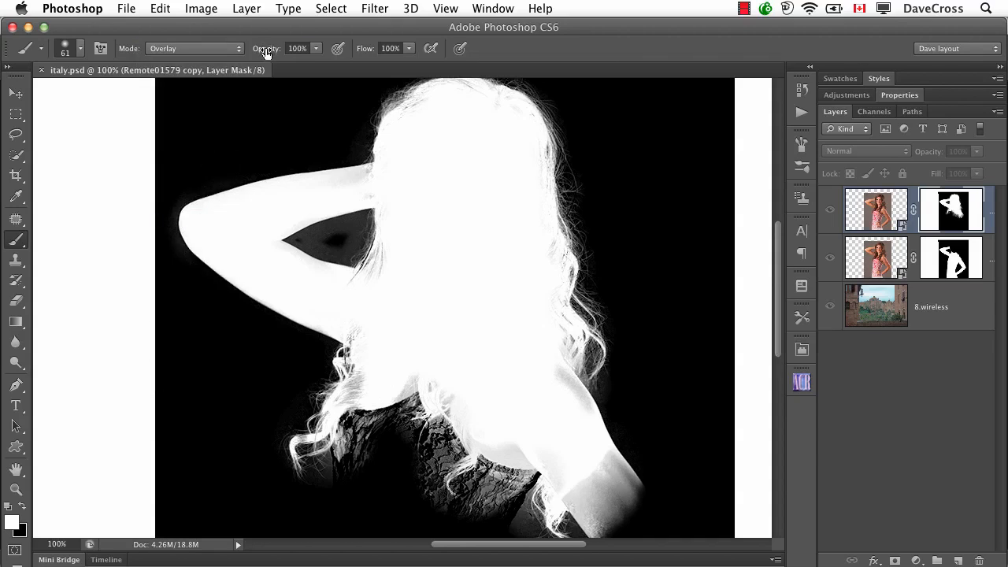
left_click_drag(265, 51, 243, 50)
mouse_move(439, 392)
left_mouse_down()
mouse_move(396, 366)
mouse_move(357, 390)
mouse_move(405, 351)
left_mouse_up()
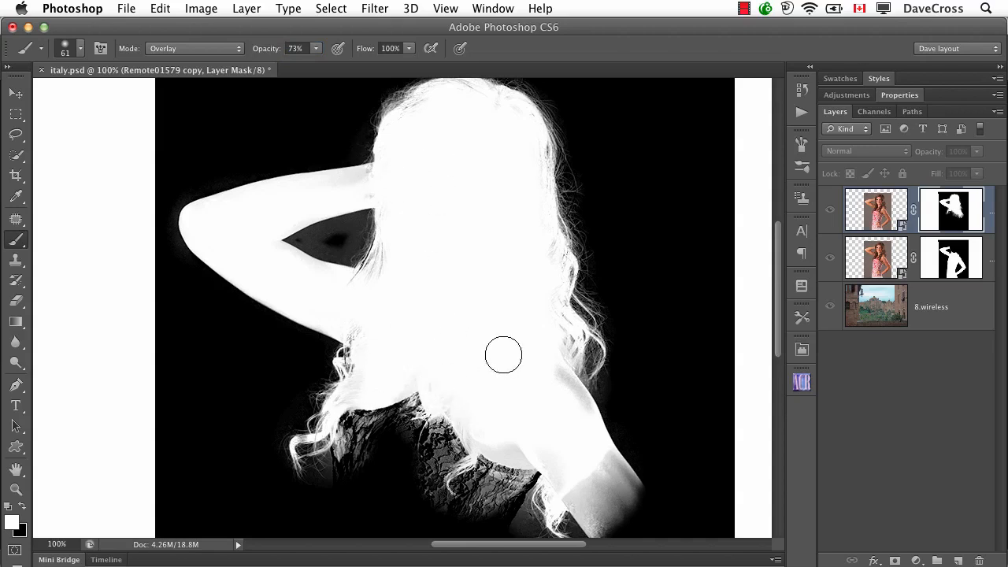
mouse_move(503, 354)
left_mouse_down()
mouse_move(559, 365)
mouse_move(560, 268)
mouse_move(562, 302)
mouse_move(602, 359)
mouse_move(597, 404)
left_mouse_up()
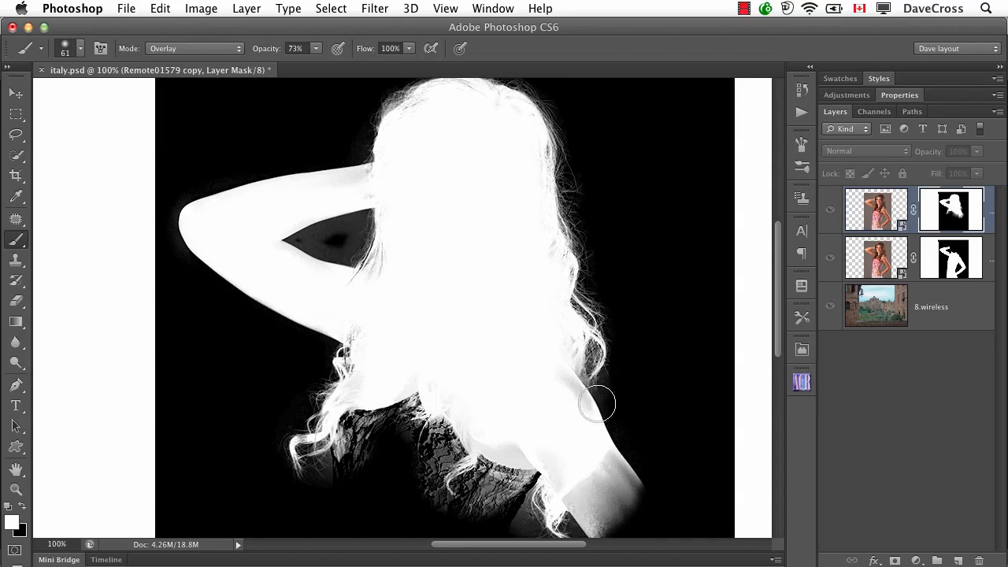
mouse_move(365, 286)
left_mouse_down()
mouse_move(408, 178)
mouse_move(402, 116)
mouse_move(444, 121)
mouse_move(462, 91)
left_mouse_up()
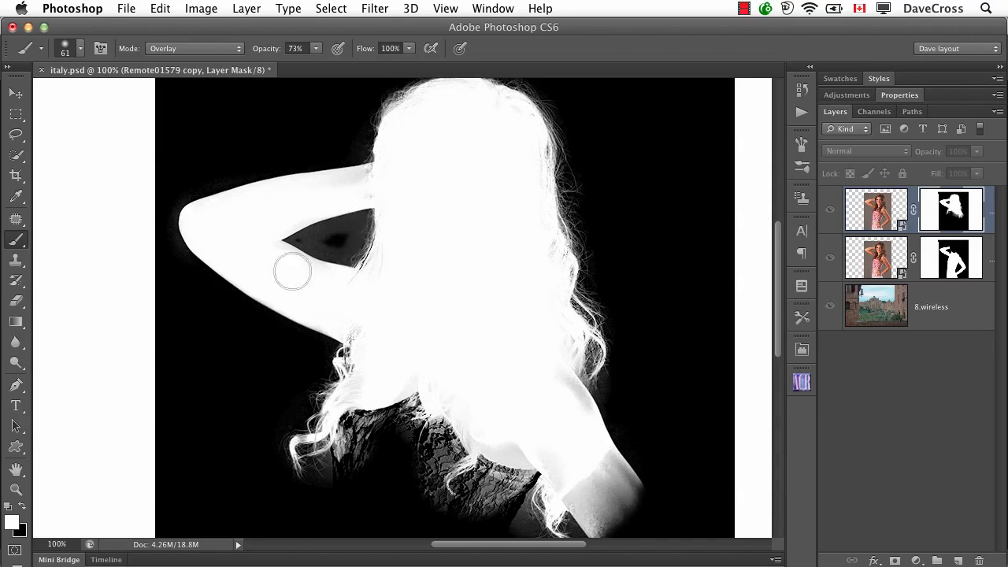
Step: Paint black in Overlay mode over the grey gap between the raised arm and the hair, and around the curls above the shoulder
key("x")
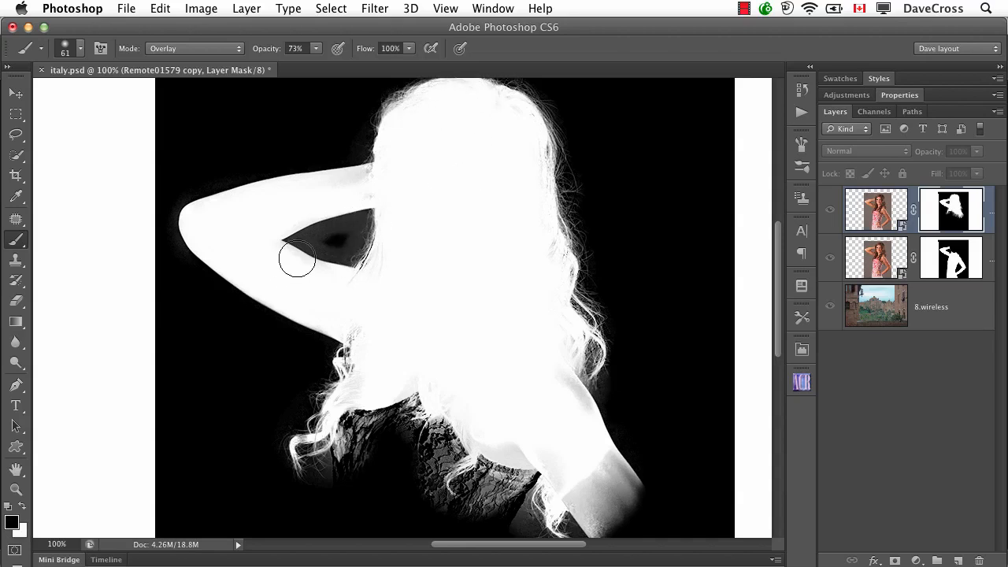
mouse_move(300, 257)
left_mouse_down()
mouse_move(353, 239)
mouse_move(337, 244)
mouse_move(360, 227)
mouse_move(350, 254)
mouse_move(294, 240)
mouse_move(356, 218)
mouse_move(345, 212)
mouse_move(293, 235)
mouse_move(357, 293)
left_mouse_up()
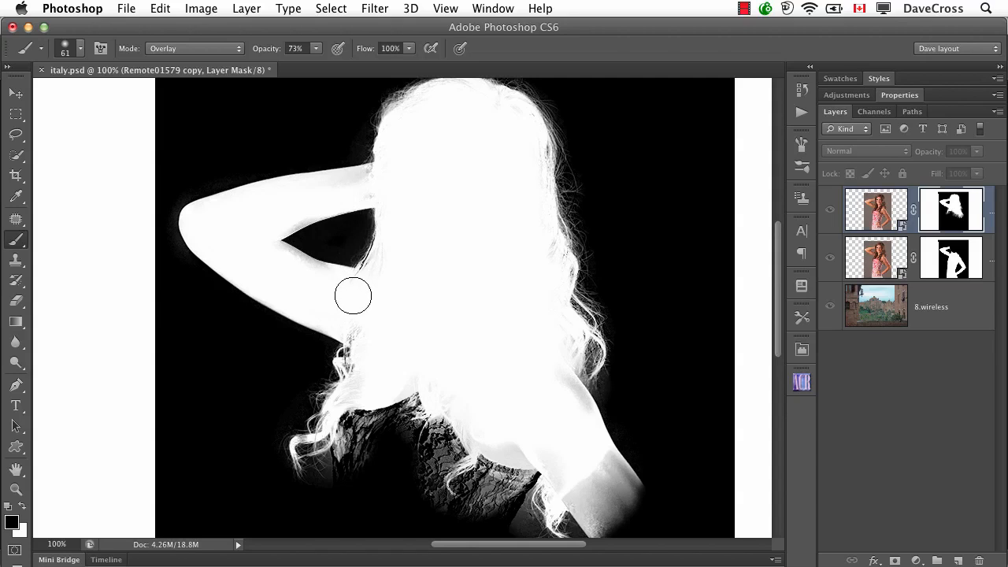
left_click(324, 274)
left_click(594, 354)
left_click(595, 378)
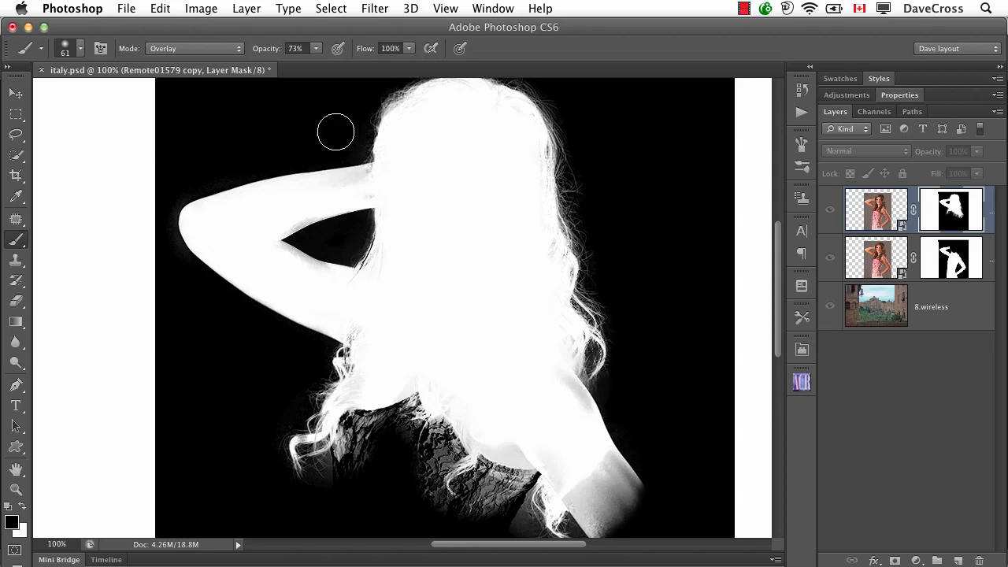
Step: Lower the brush opacity to 45% and paint black over the grey haze around the curls beside the lower arm
left_click_drag(267, 54, 244, 54)
scroll(534, 261, "down", 5)
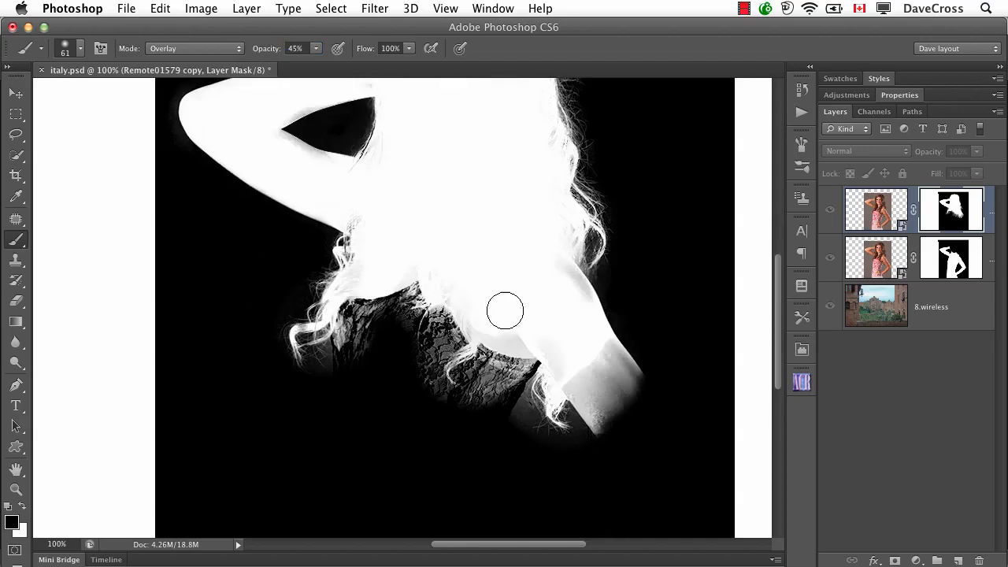
mouse_move(523, 417)
left_mouse_down()
mouse_move(560, 434)
mouse_move(575, 424)
mouse_move(536, 382)
mouse_move(535, 426)
mouse_move(548, 438)
mouse_move(521, 408)
left_mouse_up()
left_click_drag(587, 442, 579, 437)
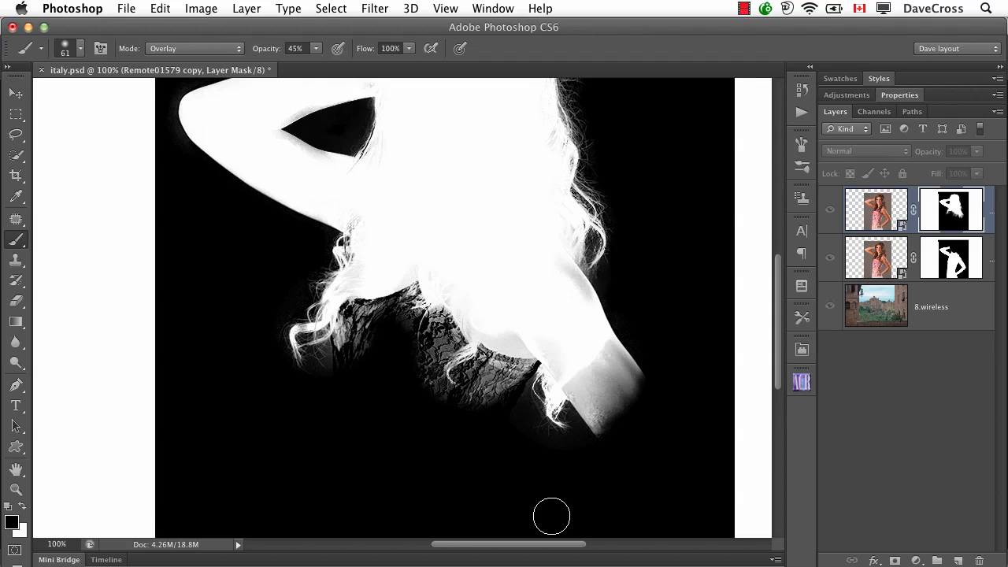
Step: Return to the composite image, target the top layer's mask and brush black along the hair edge and the curls beside the arm
scroll(555, 423, "up", 10)
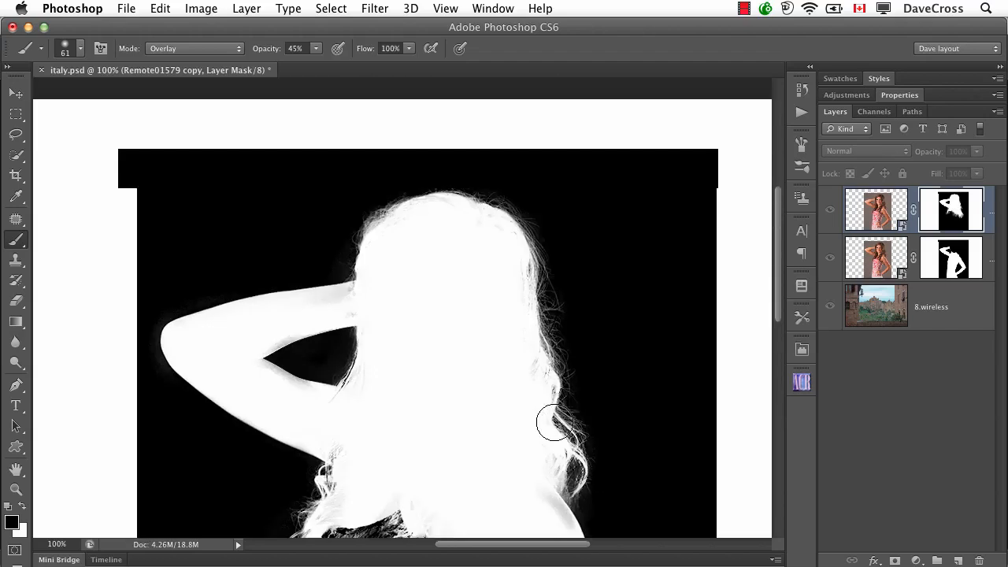
scroll(555, 424, "down", 7)
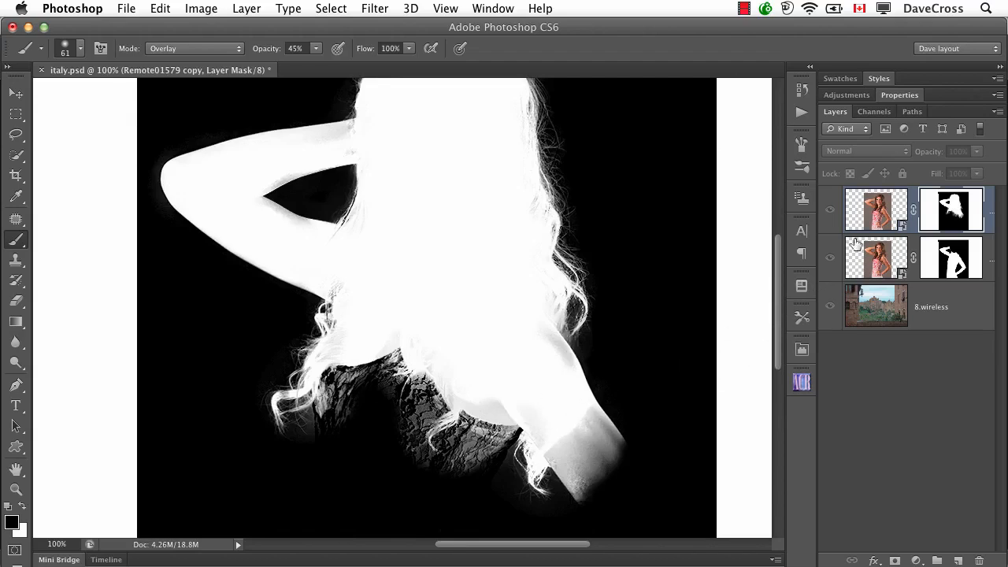
left_click(873, 213)
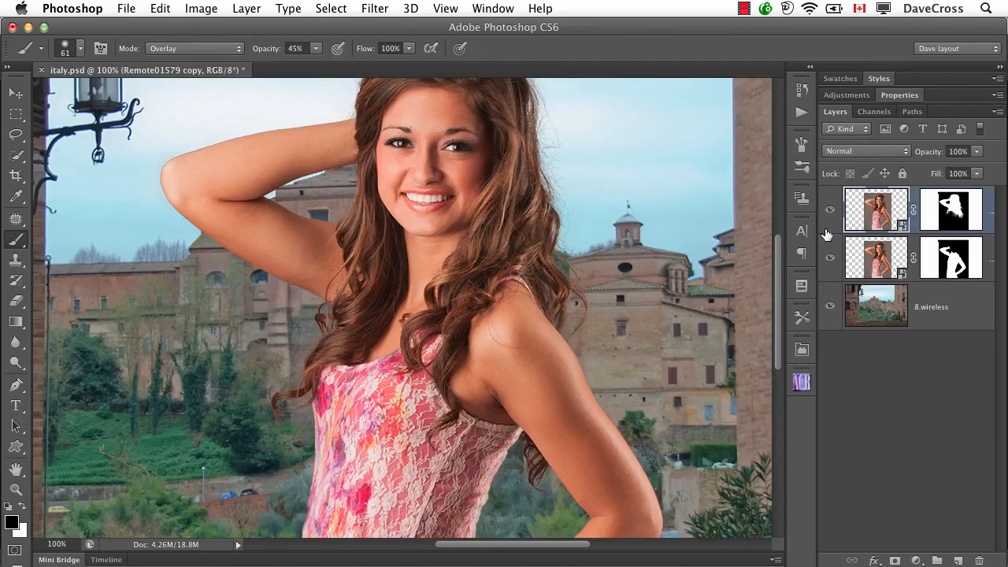
left_click(938, 221)
mouse_move(603, 302)
left_mouse_down()
mouse_move(543, 485)
mouse_move(515, 473)
mouse_move(536, 495)
mouse_move(513, 483)
mouse_move(551, 489)
left_mouse_up()
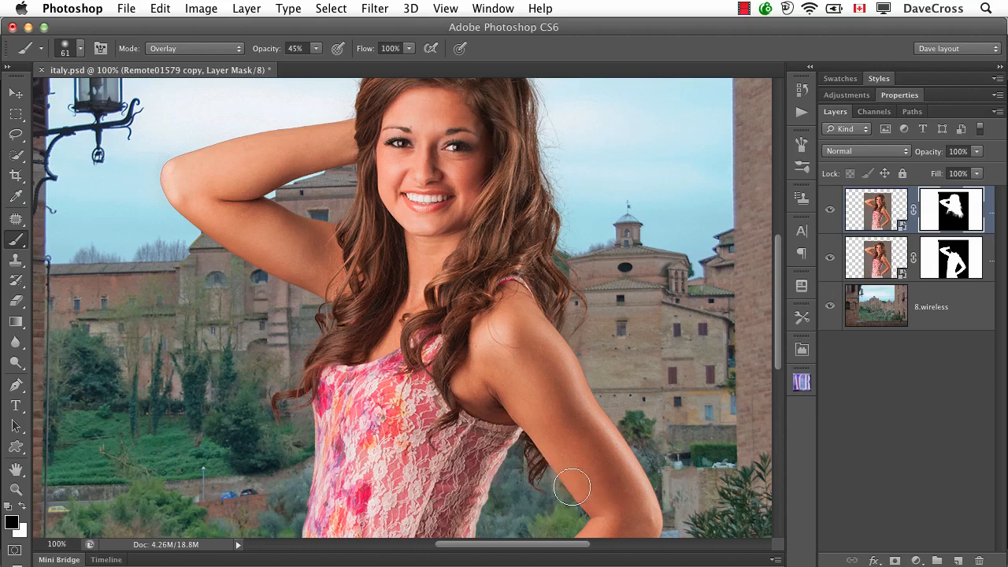
scroll(651, 378, "up", 3)
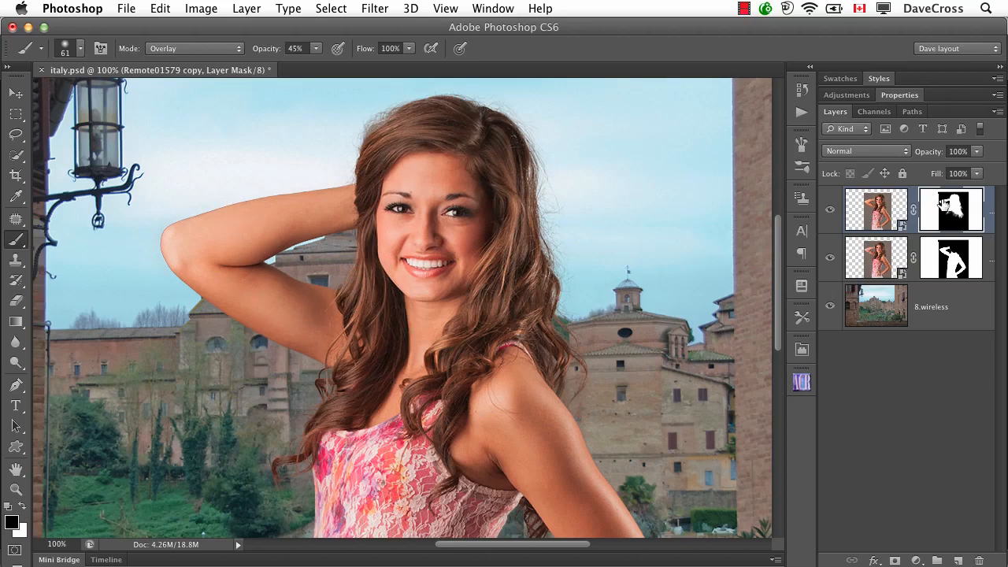
Step: Show the lower portrait layer's mask by itself and examine its body and arm edges
left_click(951, 264)
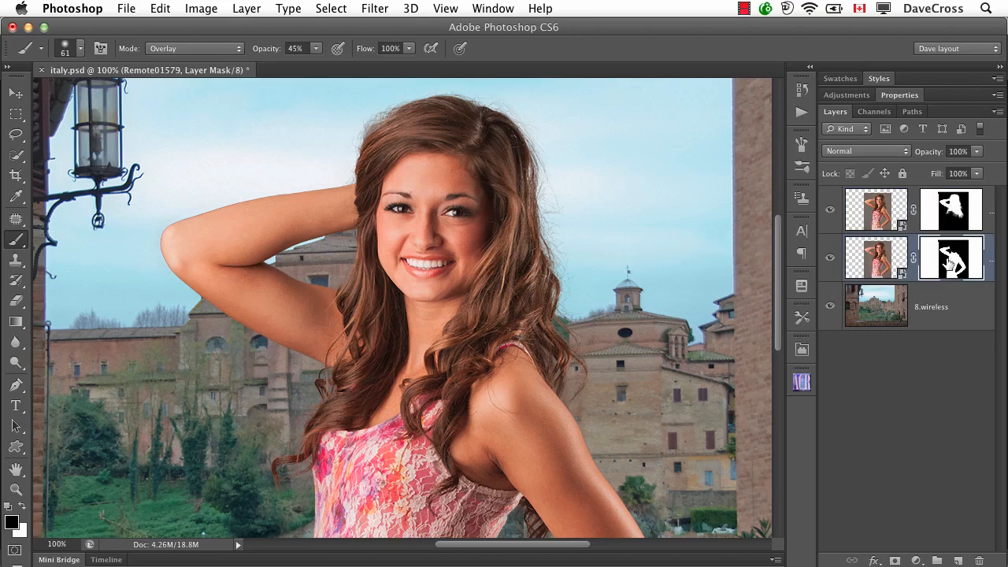
left_click(952, 264, "alt")
scroll(642, 326, "down", 10)
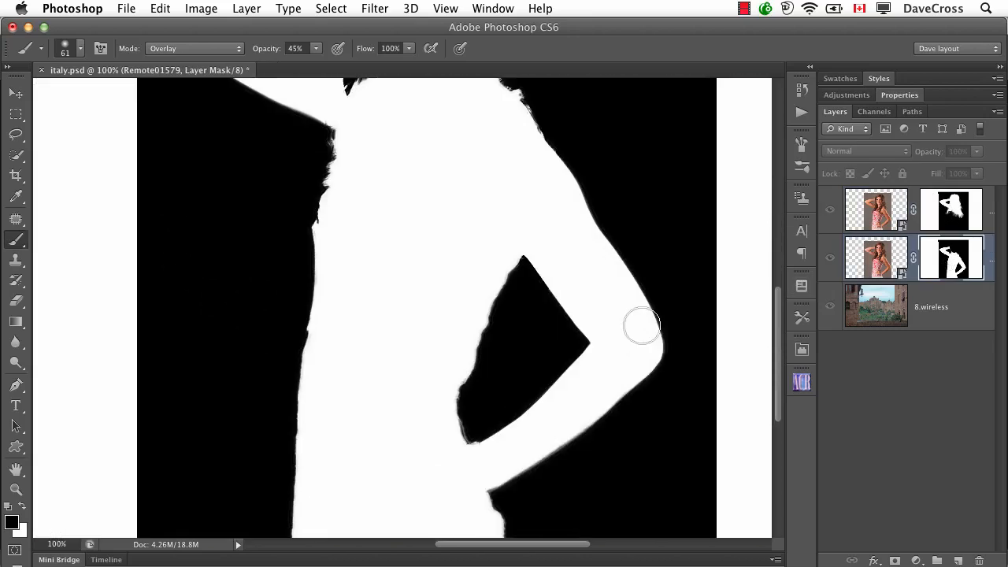
scroll(642, 325, "up", 8)
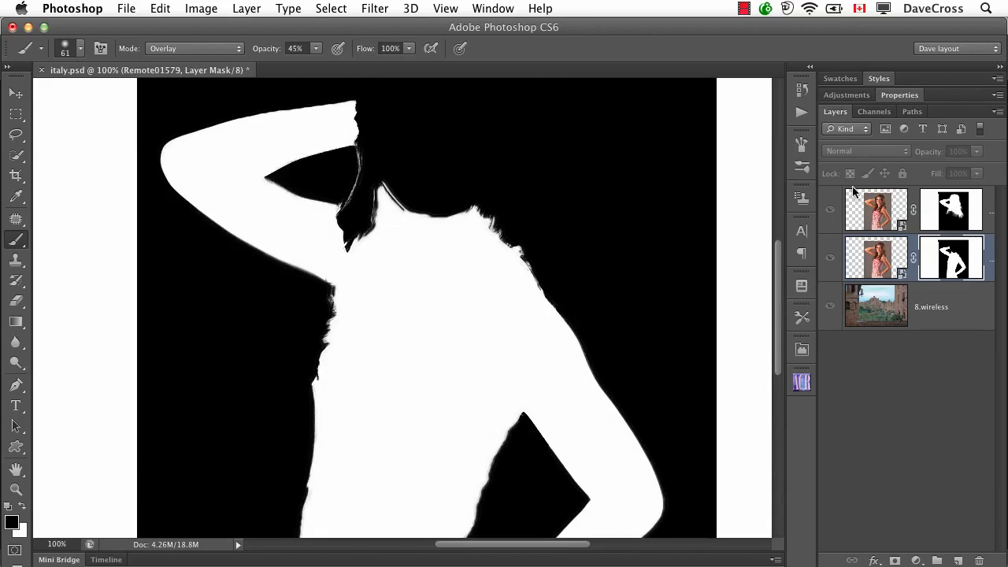
Step: Show the top portrait layer's mask by itself, switch the painting colour to white and examine the hair, shoulder and dress areas
left_click(952, 204)
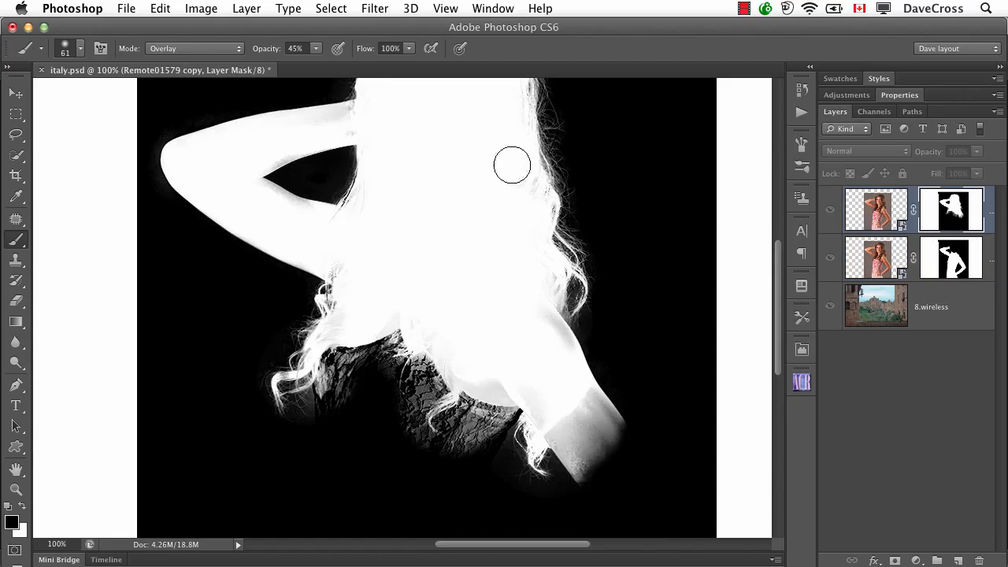
mouse_move(428, 135)
left_mouse_down()
mouse_move(425, 197)
mouse_move(344, 169)
mouse_move(355, 195)
mouse_move(378, 180)
mouse_move(367, 194)
left_mouse_up()
key("x")
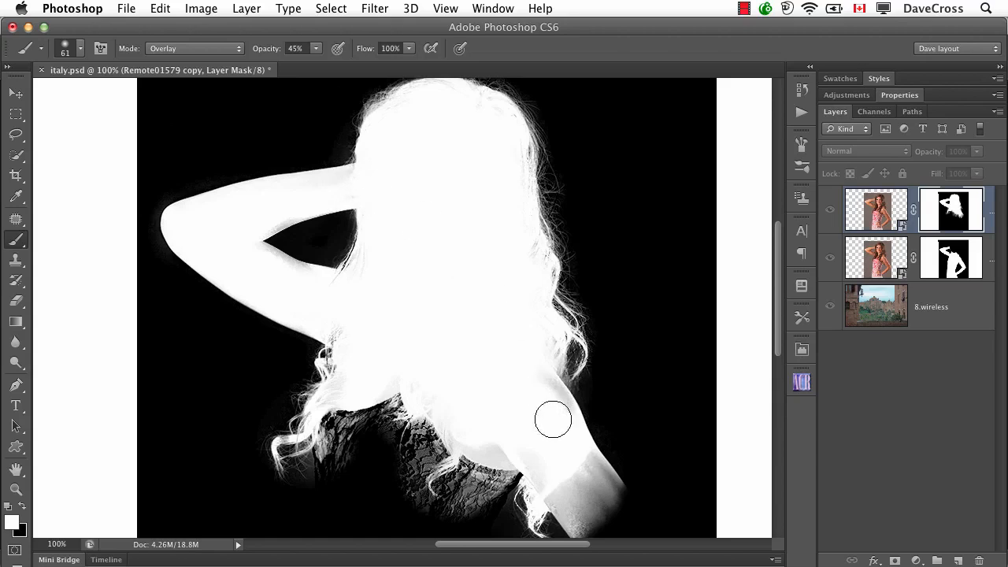
mouse_move(552, 417)
left_mouse_down()
mouse_move(562, 500)
mouse_move(577, 459)
mouse_move(594, 470)
mouse_move(486, 474)
mouse_move(391, 410)
mouse_move(350, 419)
mouse_move(384, 411)
left_mouse_up()
mouse_move(336, 331)
left_mouse_down()
mouse_move(355, 347)
mouse_move(360, 334)
mouse_move(413, 356)
mouse_move(394, 361)
mouse_move(343, 335)
mouse_move(419, 359)
left_mouse_up()
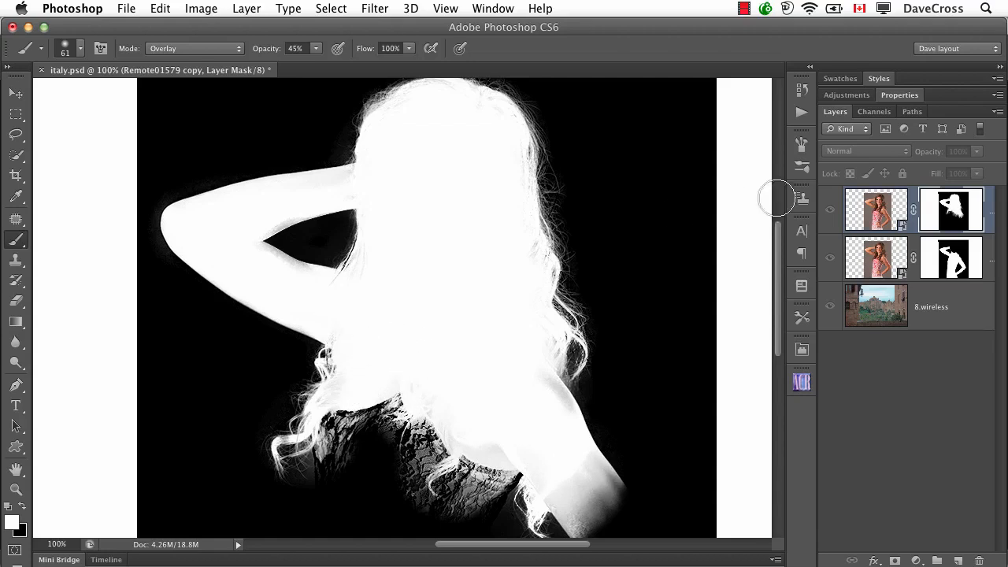
Step: Return to the composite image with the top layer's picture targeted and view the woman against the background at 66.67%
left_click(874, 218)
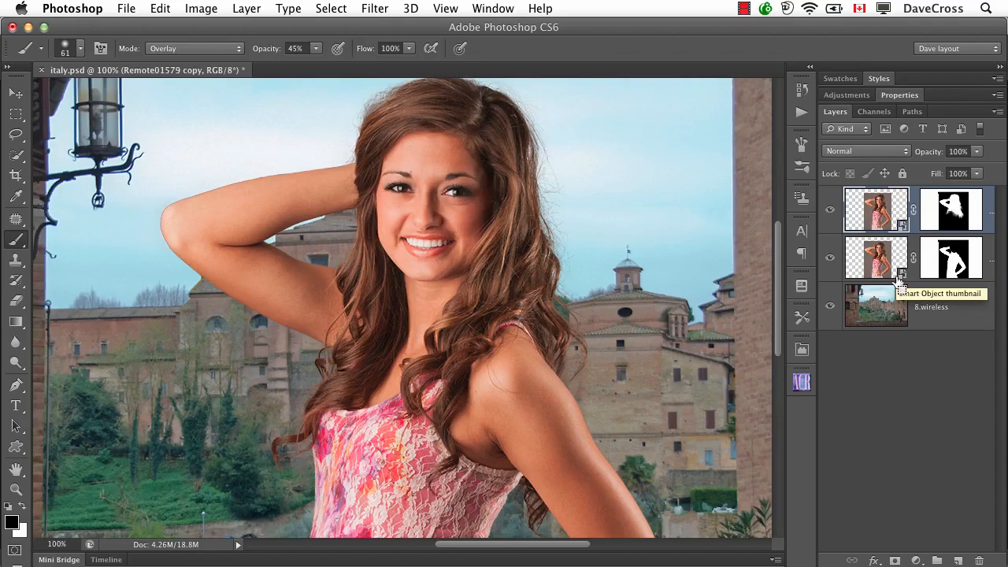
key("super+minus")
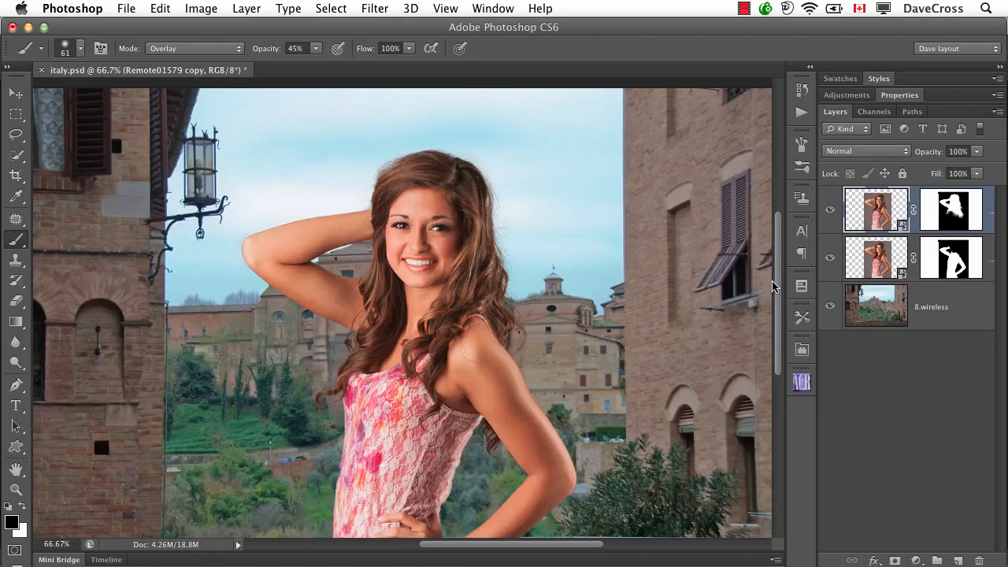
scroll(622, 295, "down", 2)
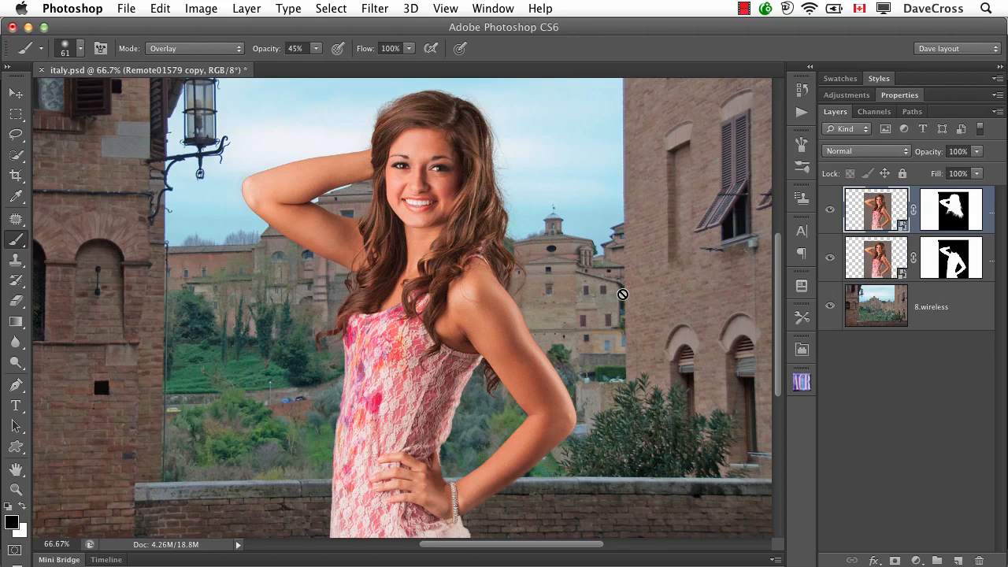
key("x")
key("x")
key("x")
key("x")
key("x")
key("x")
key("x")
key("x")
key("x")
key("x")
Step: Target the top portrait layer's mask and set the brush to Normal blending mode at 50% opacity
left_click(951, 207)
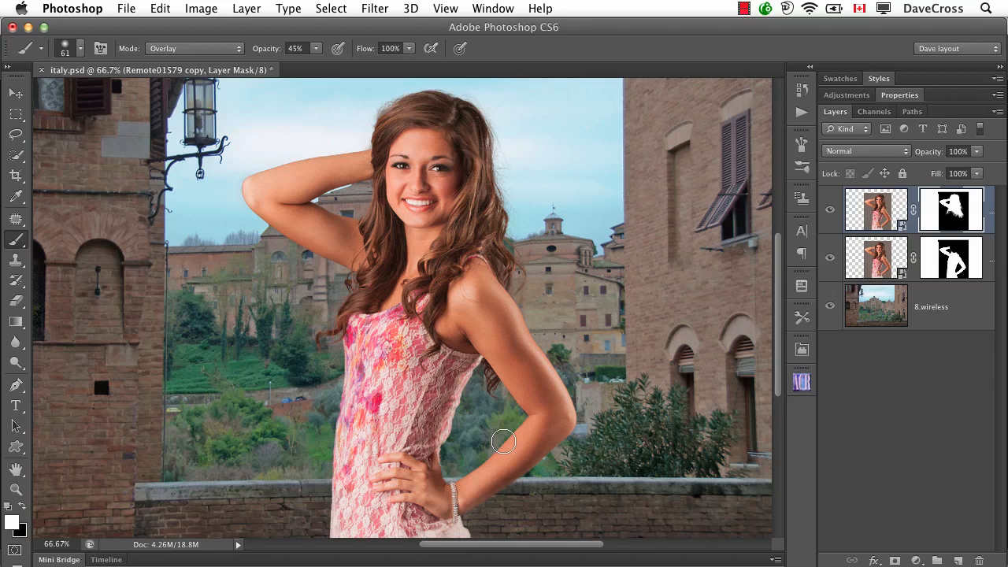
key("7")
key("shift+alt+n")
key("shift+alt+o")
key("shift+alt+n")
key("shift+alt+o")
key("shift+alt+n")
Step: Refine the top layer's mask edge with a 2.4 px radius and a Shift Edge of -11%, output to the layer mask
left_click(901, 96)
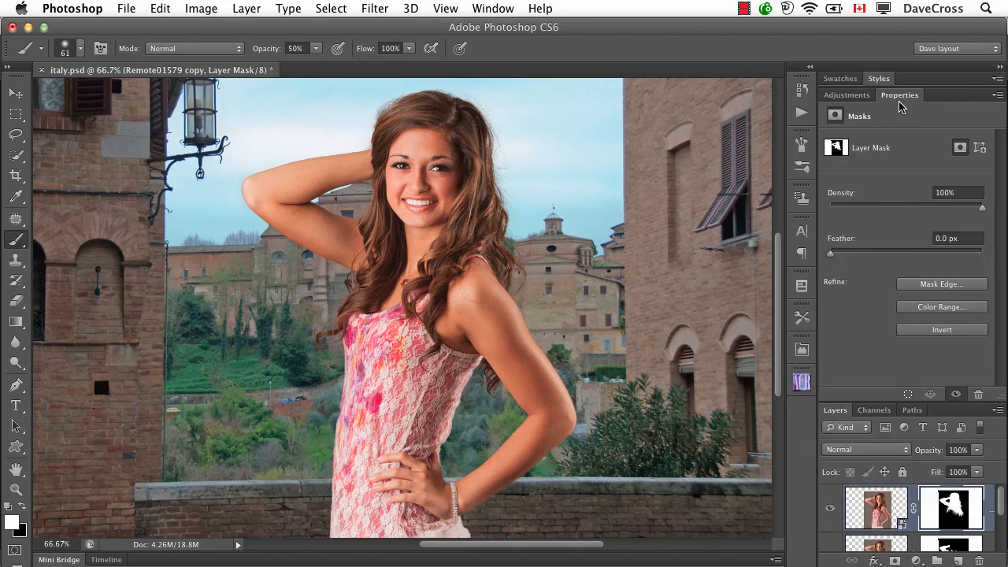
left_click(935, 285)
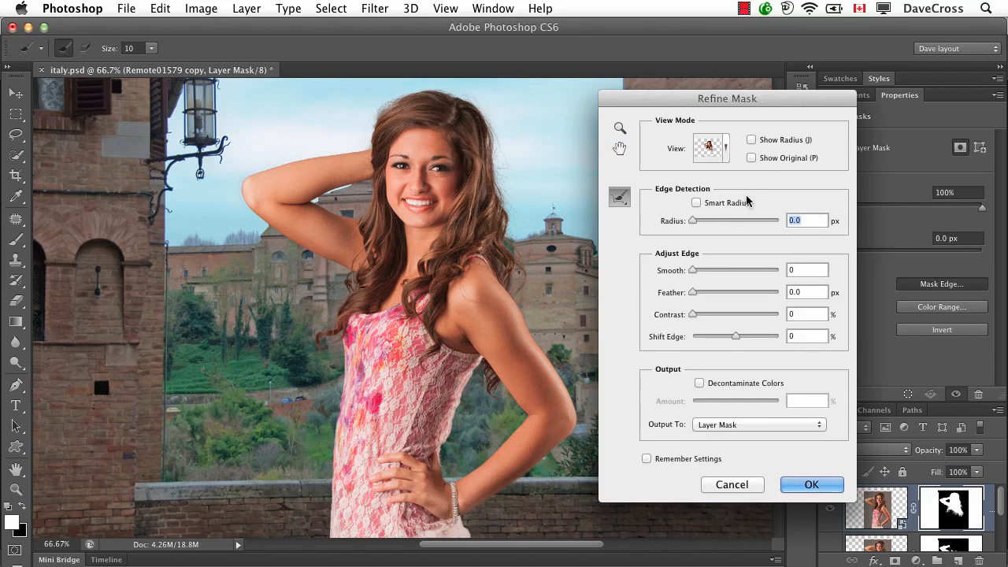
left_click_drag(693, 221, 705, 225)
left_click_drag(735, 336, 731, 339)
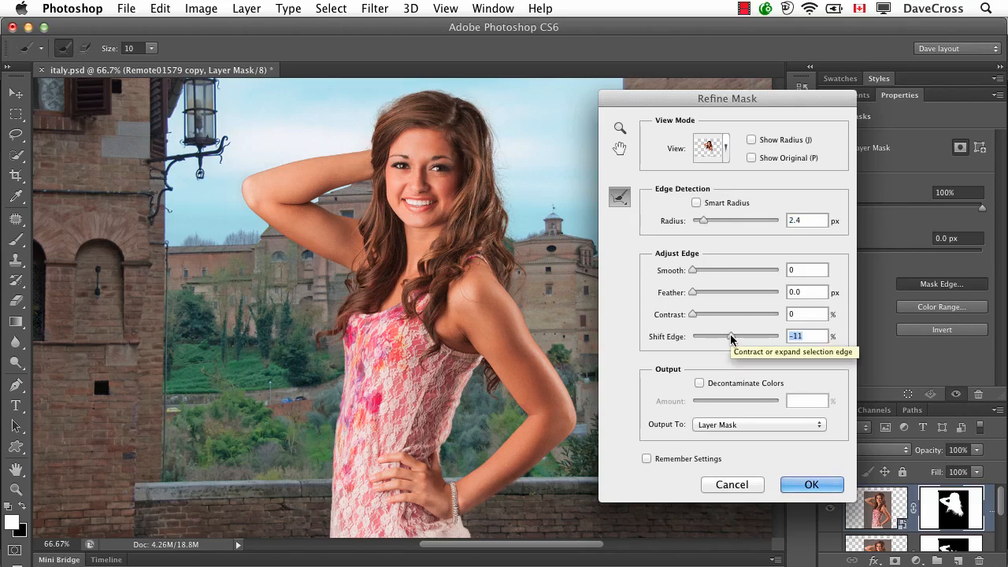
left_click(823, 486)
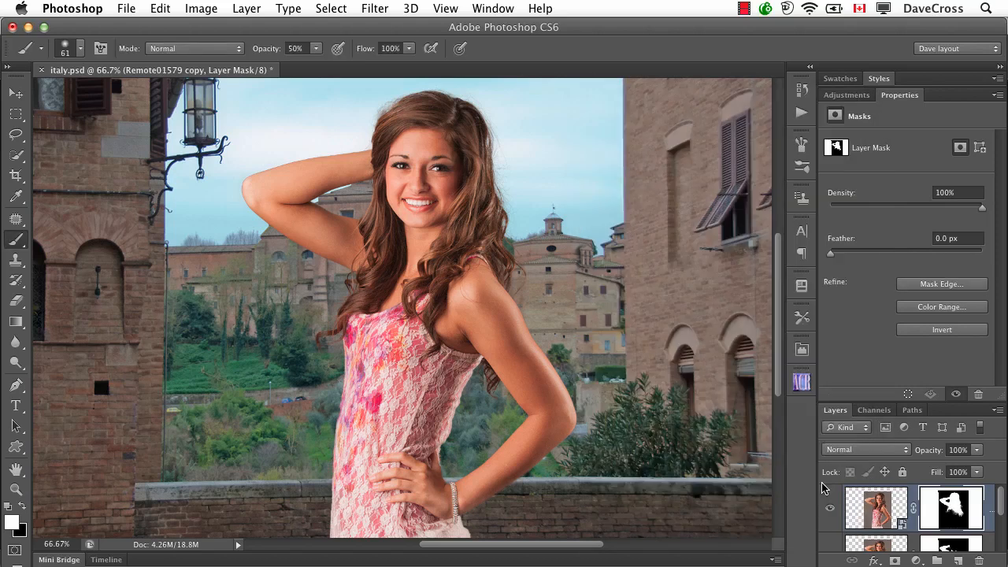
double_click(902, 97)
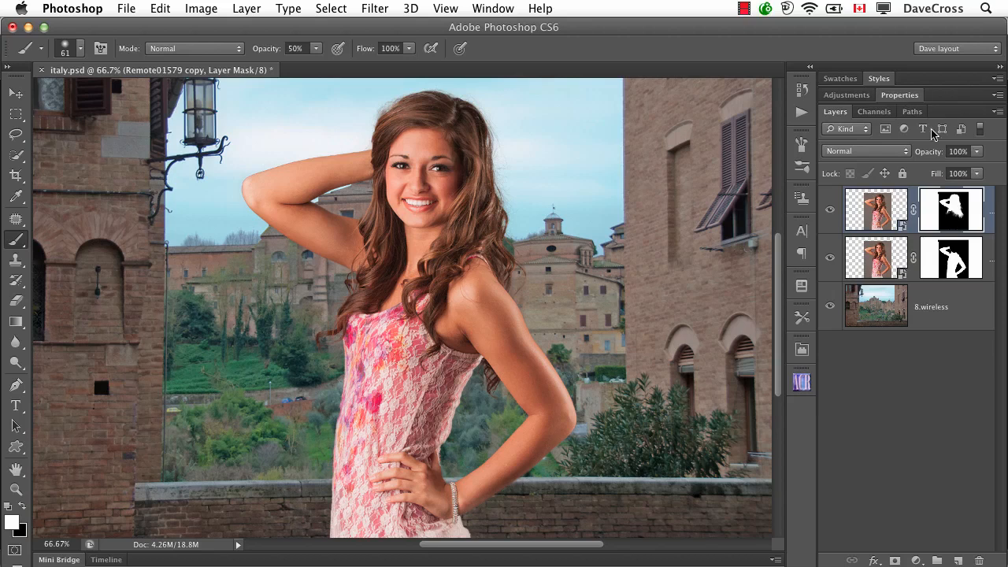
Step: Open the top portrait smart object in Camera Raw and set its white balance temperature to 5150
double_click(872, 208)
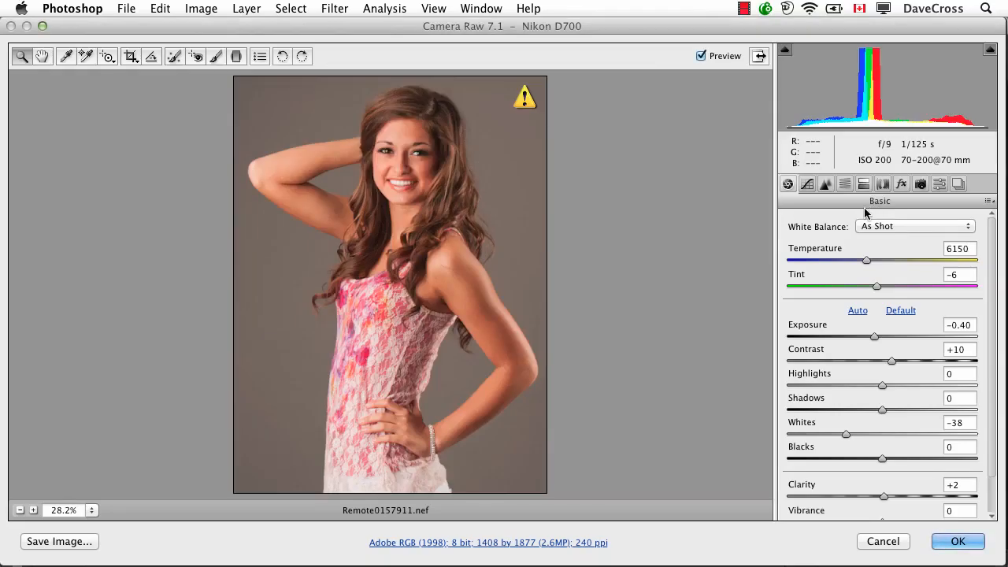
left_click_drag(865, 261, 847, 264)
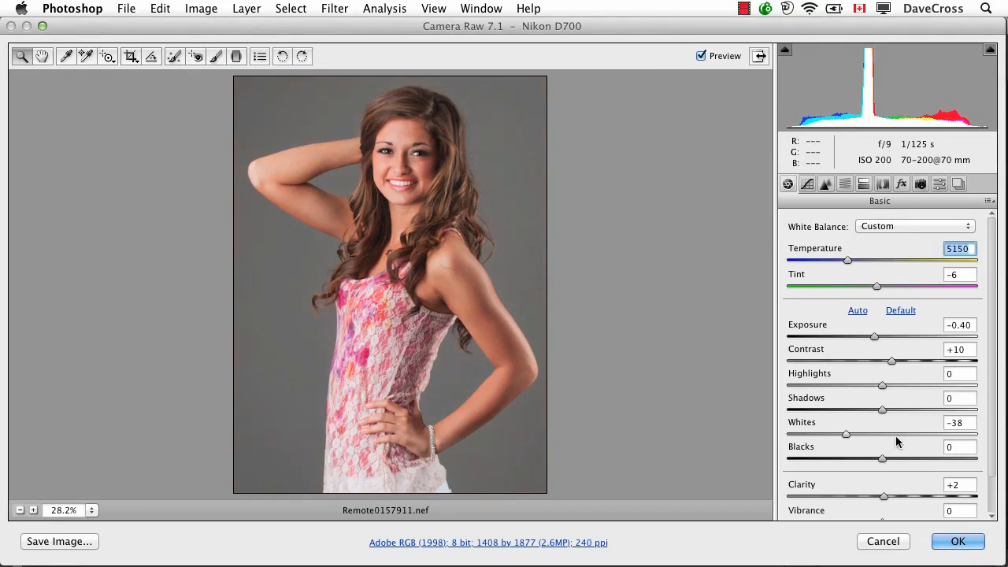
left_click(963, 544)
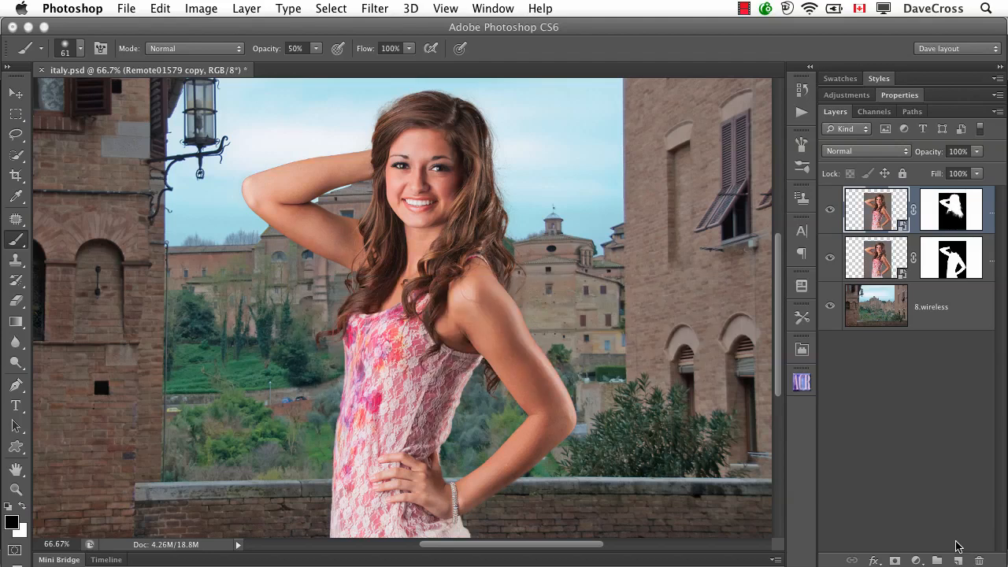